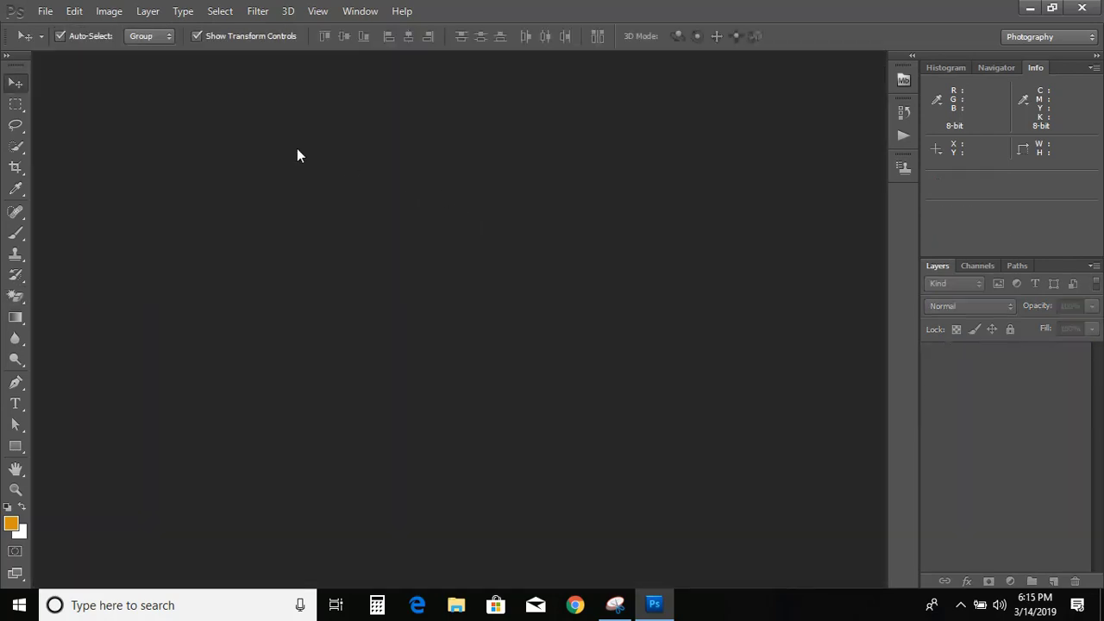
Open sdgfgsd.PNG from the Desktop and view it at 100%.
left_click(43, 11)
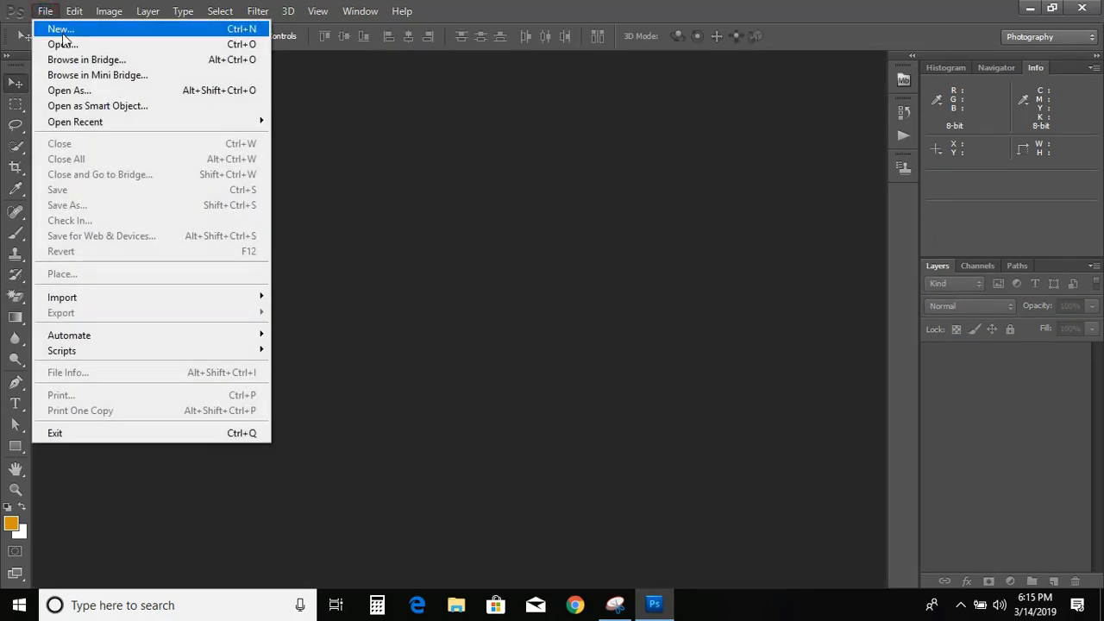
left_click(62, 45)
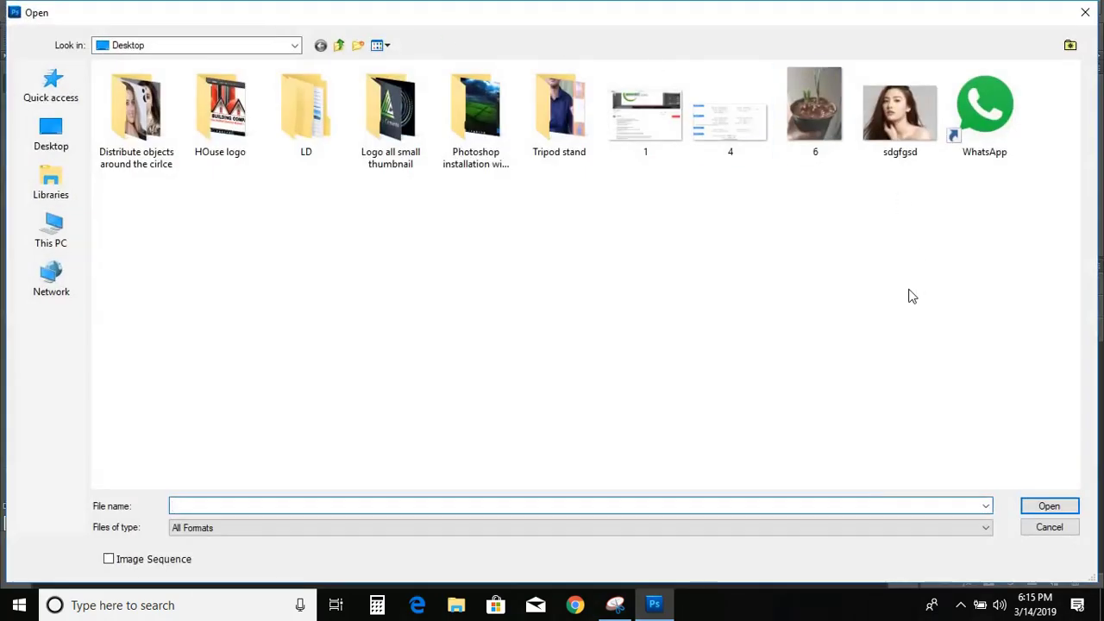
double_click(900, 112)
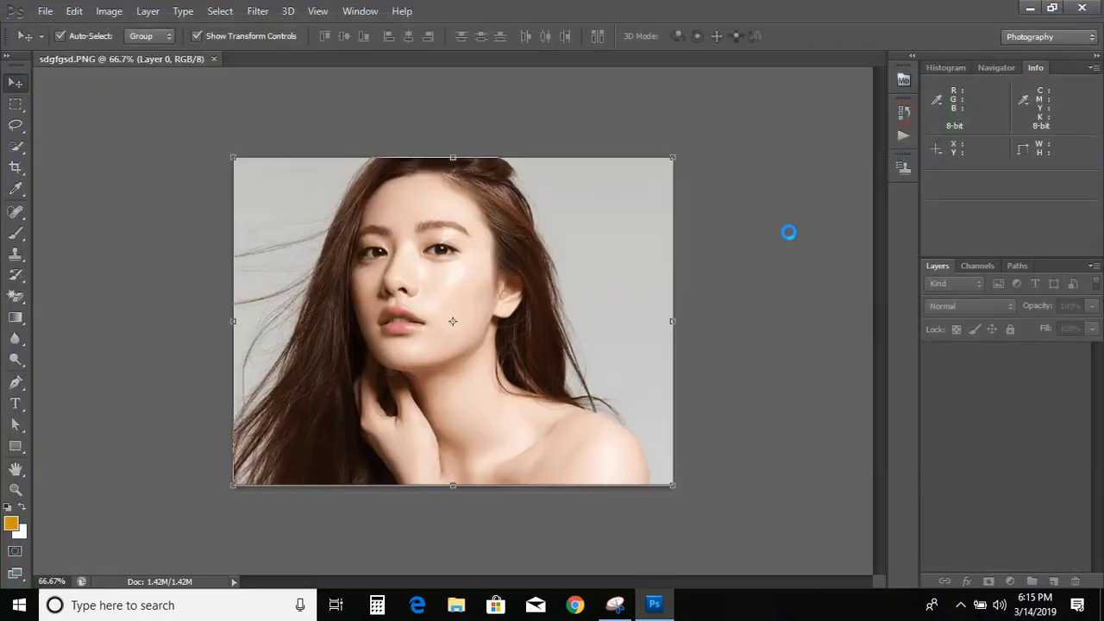
key("ctrl+plus")
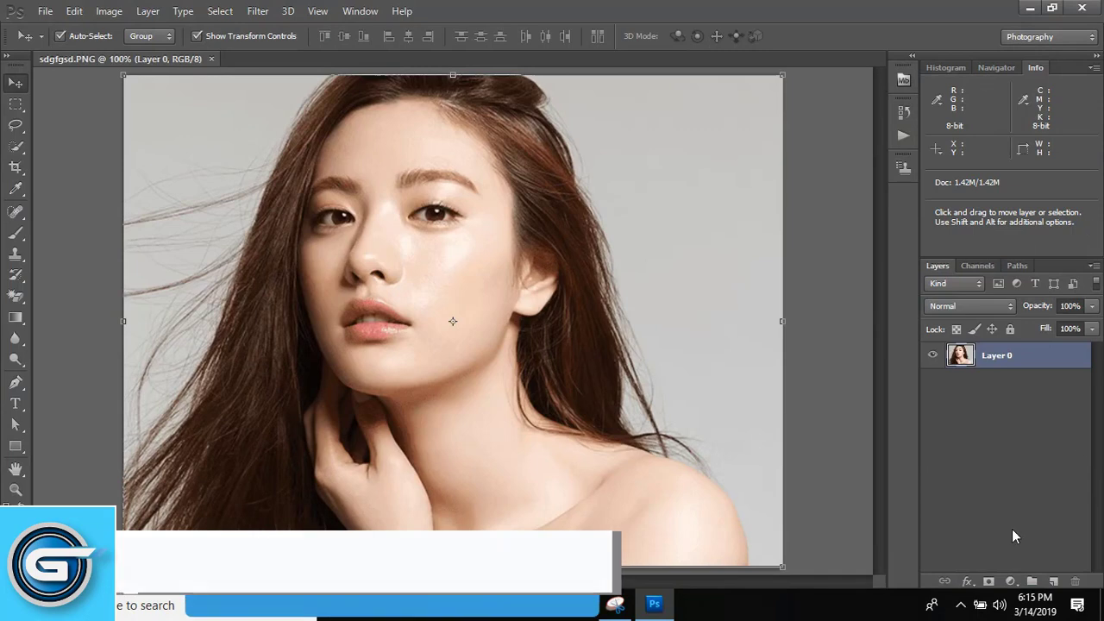
Add a blue (#159ce9) Solid Color fill layer and move Layer 0 above it.
left_click(1055, 582)
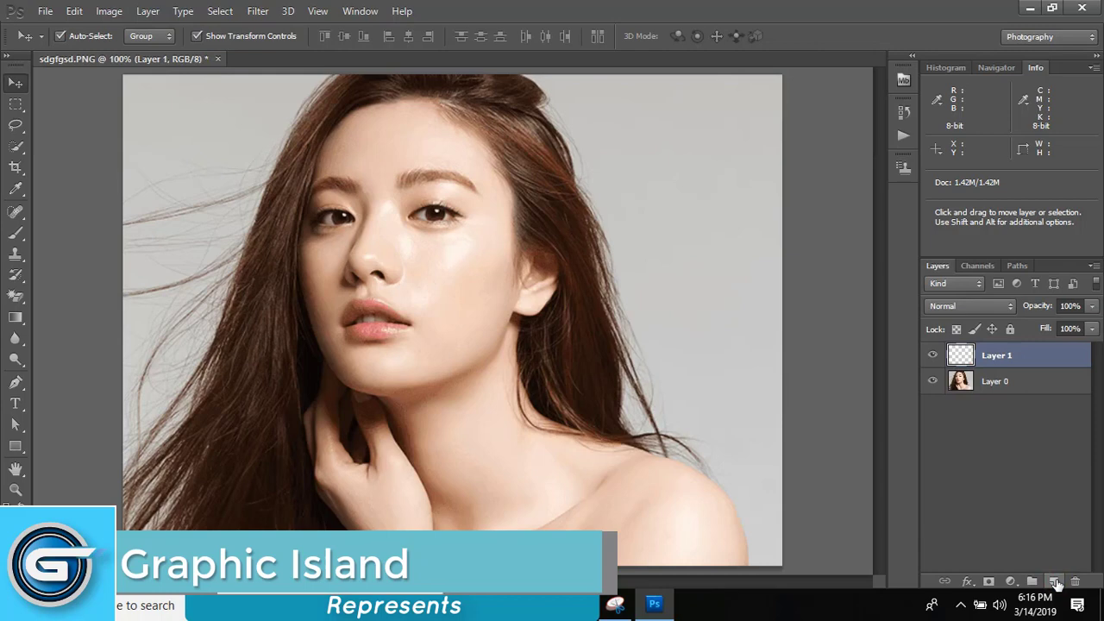
left_click(1011, 582)
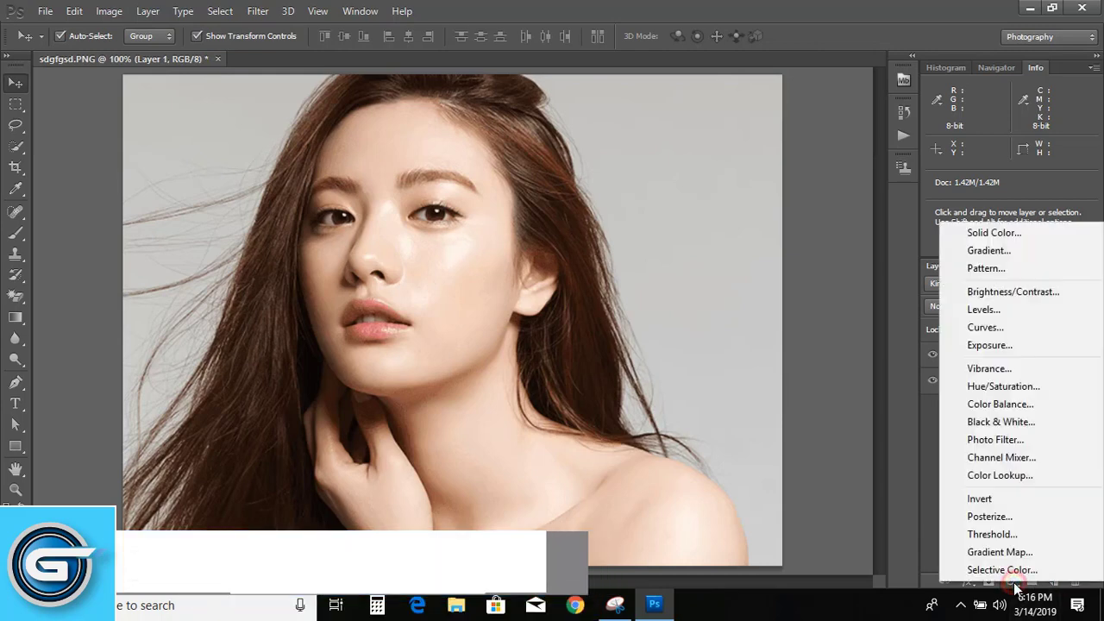
left_click(996, 233)
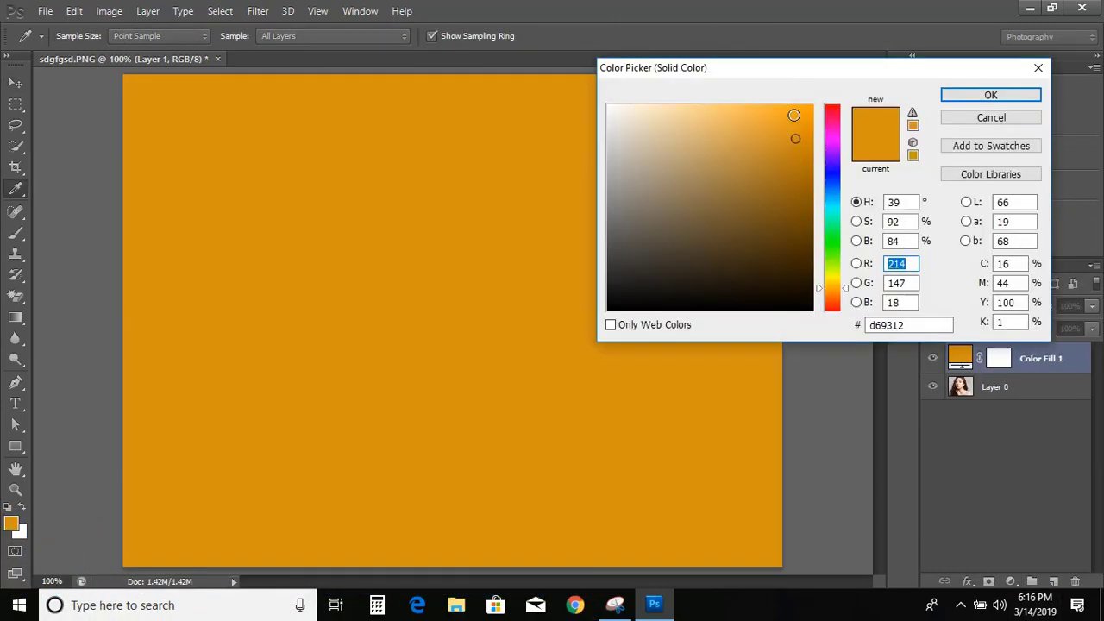
left_click(830, 195)
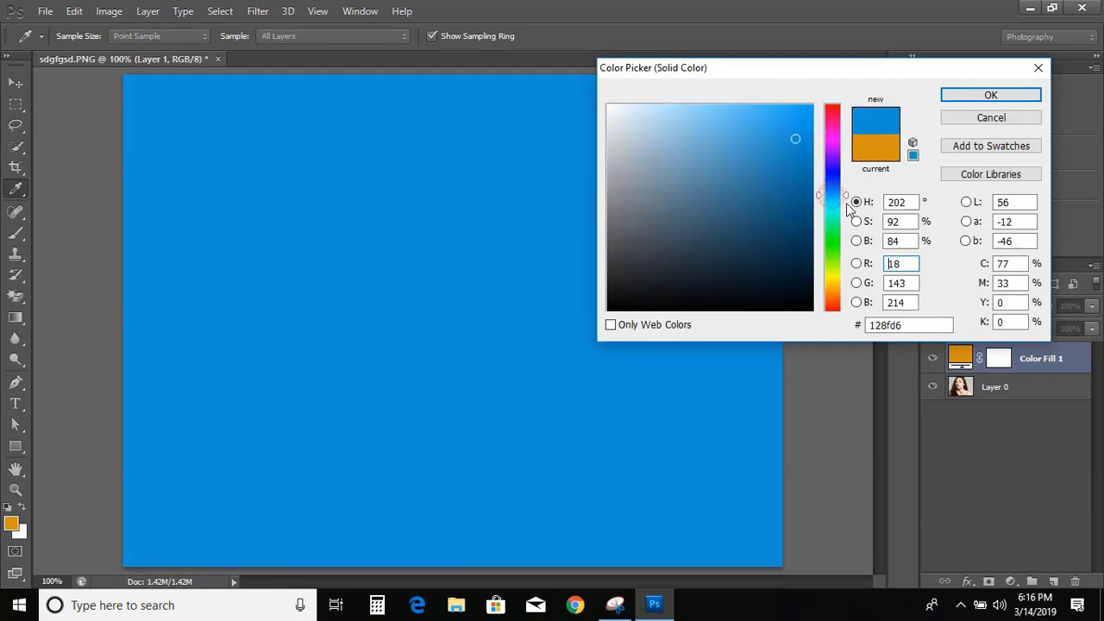
left_click(794, 121)
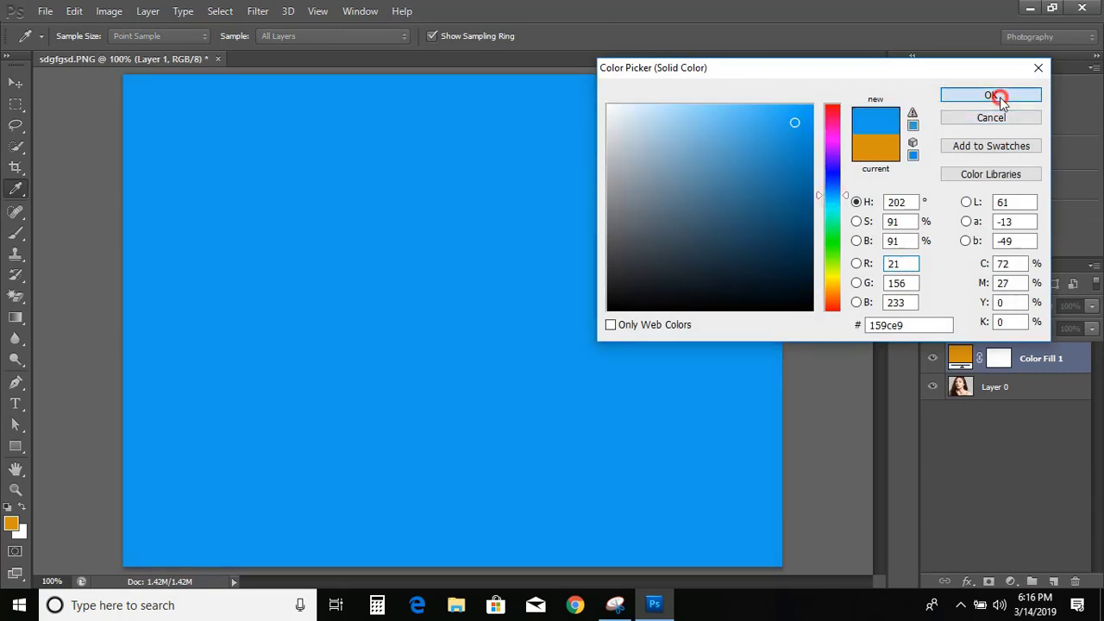
left_click(959, 96)
left_click(1000, 427)
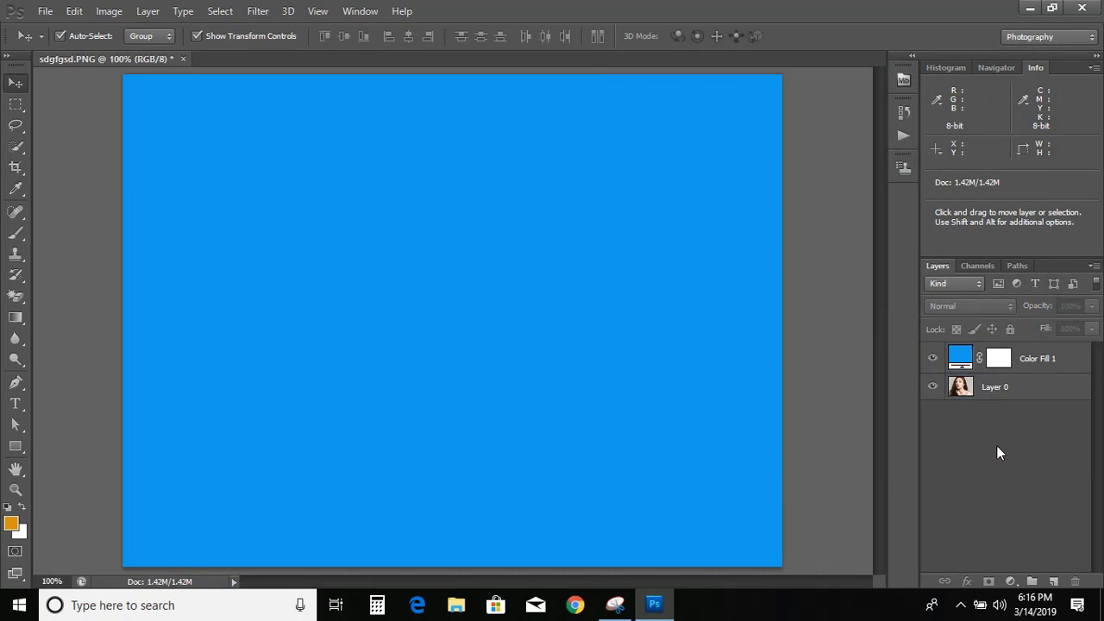
left_click_drag(1033, 393, 1029, 355)
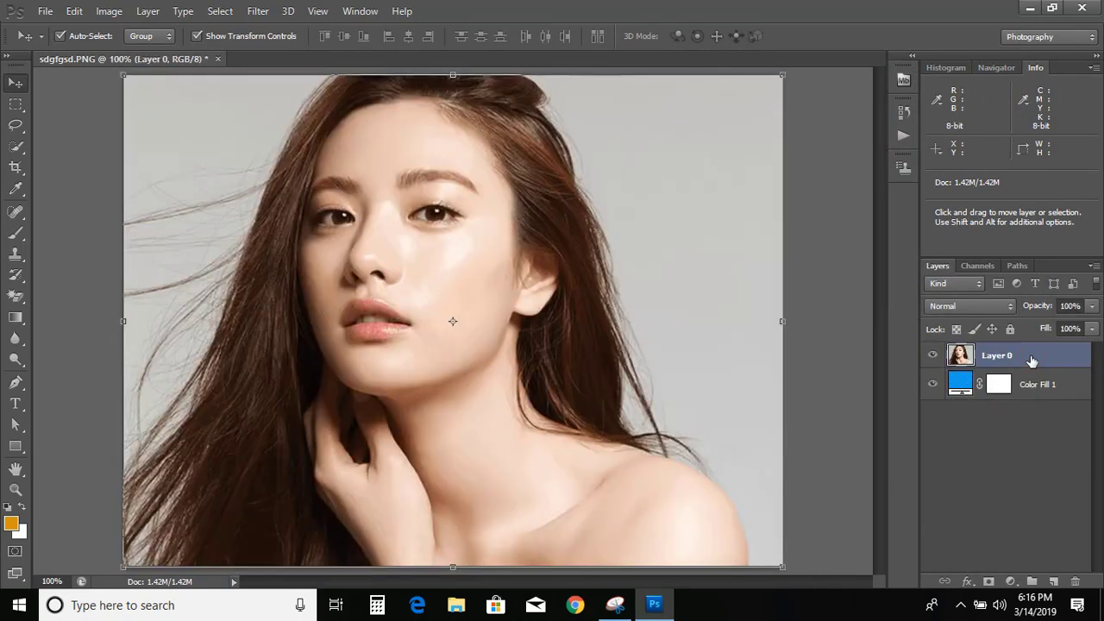
Paint a Quick Selection on Layer 0 around the woman's head, hair and background.
left_click(19, 146)
left_click(69, 144)
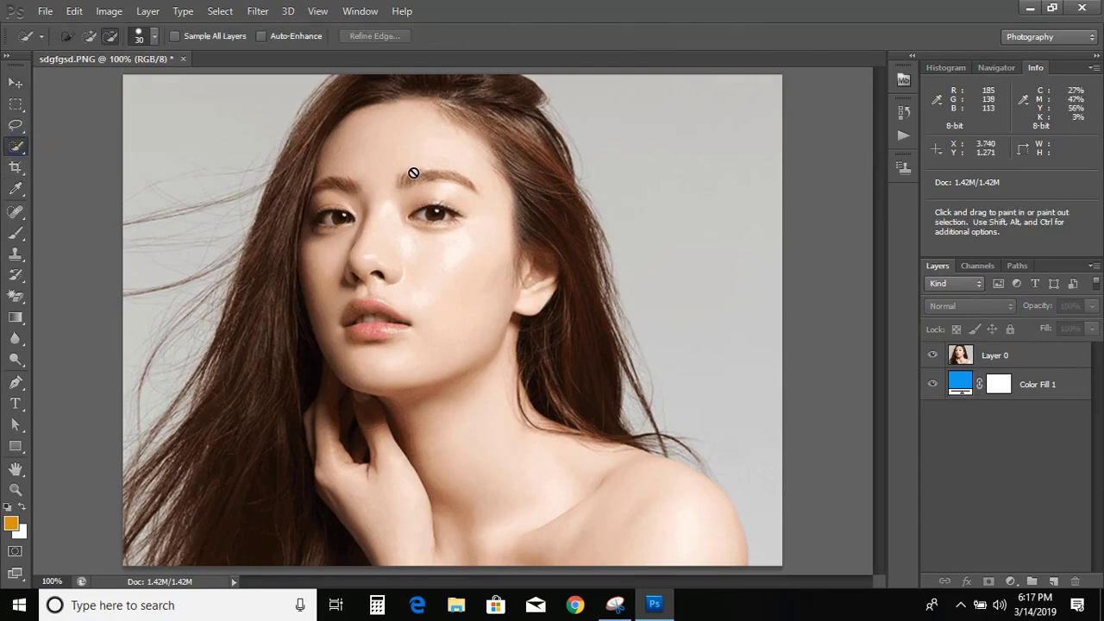
left_click(1015, 356)
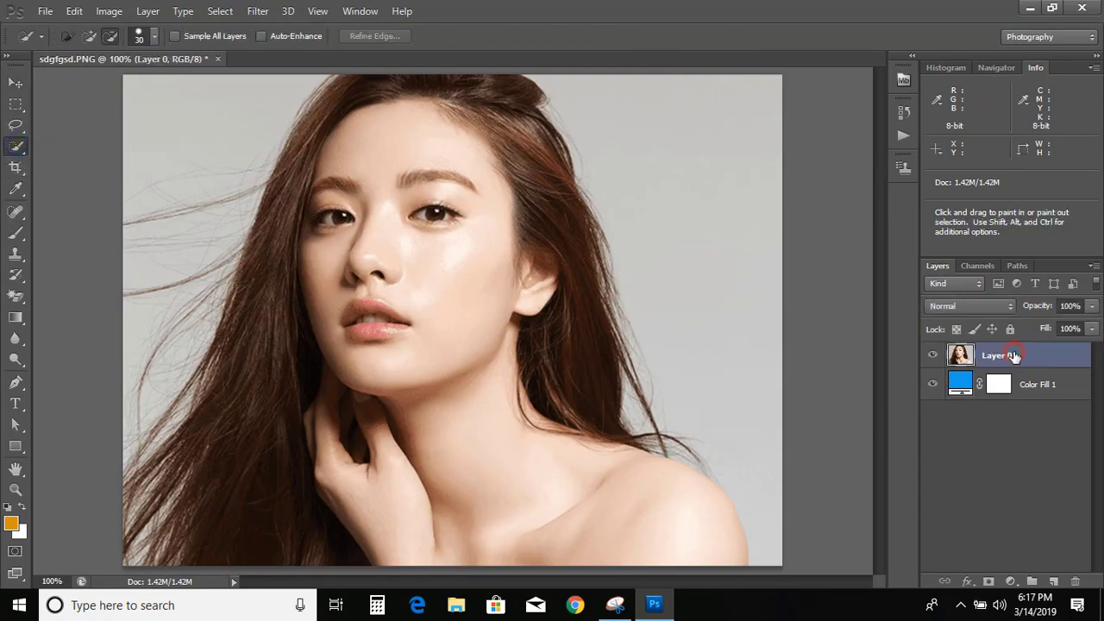
mouse_move(319, 135)
left_mouse_down()
mouse_move(325, 231)
mouse_move(300, 351)
mouse_move(447, 158)
mouse_move(511, 219)
mouse_move(614, 498)
mouse_move(544, 383)
mouse_move(483, 324)
mouse_move(303, 514)
mouse_move(287, 502)
mouse_move(340, 329)
mouse_move(250, 414)
mouse_move(317, 316)
mouse_move(244, 389)
mouse_move(277, 324)
mouse_move(185, 395)
mouse_move(285, 284)
mouse_move(209, 304)
mouse_move(247, 229)
mouse_move(215, 214)
mouse_move(259, 177)
left_mouse_up()
mouse_move(554, 172)
left_mouse_down()
mouse_move(552, 130)
mouse_move(533, 110)
mouse_move(598, 238)
mouse_move(654, 446)
left_mouse_up()
left_click(87, 37)
left_click_drag(573, 125, 552, 110)
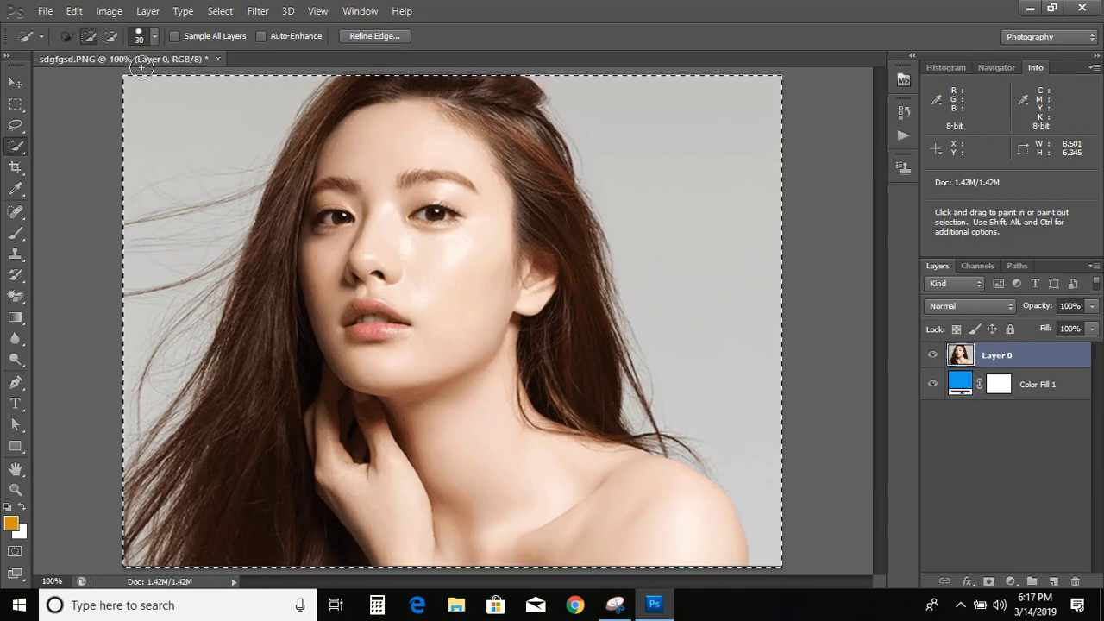
Subtract the top-right strip and top-left block from the selection.
left_click(113, 34)
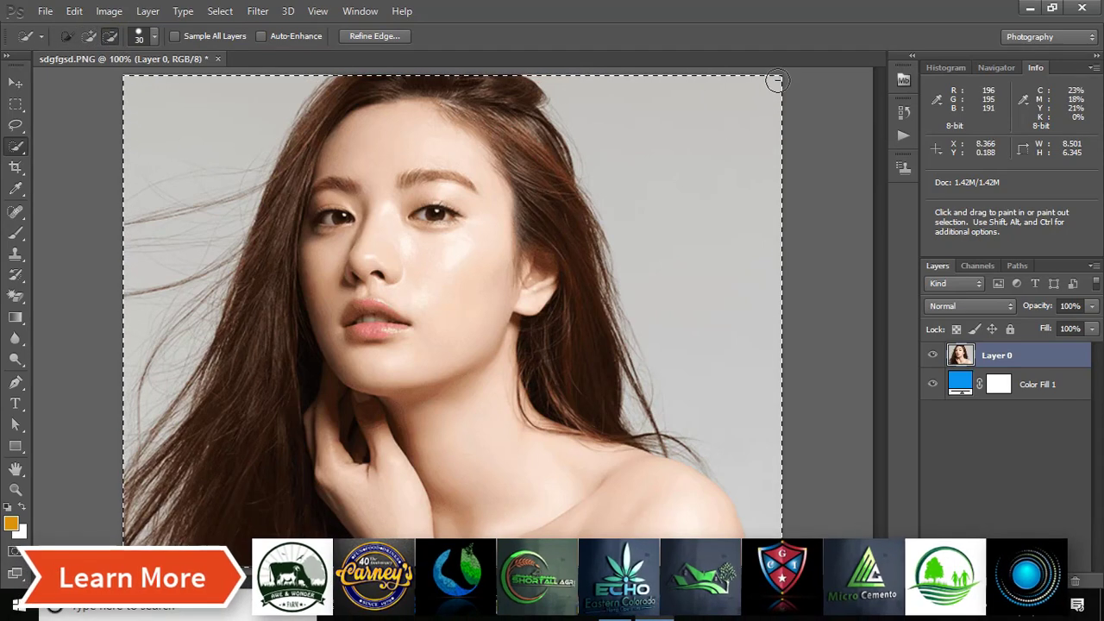
left_click_drag(777, 80, 766, 170)
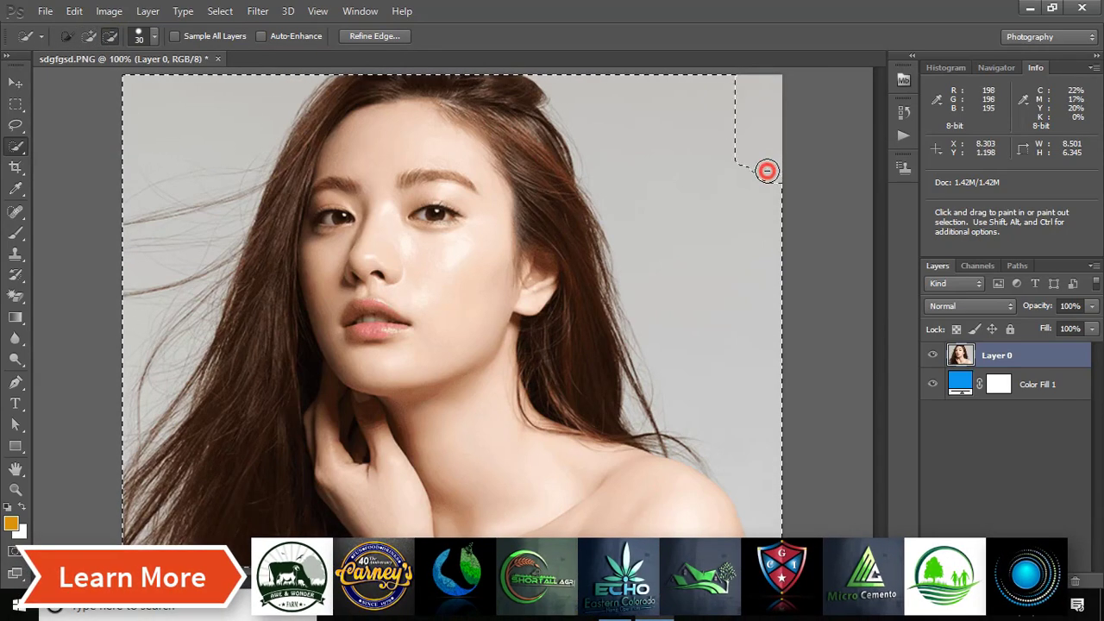
left_click_drag(125, 82, 172, 110)
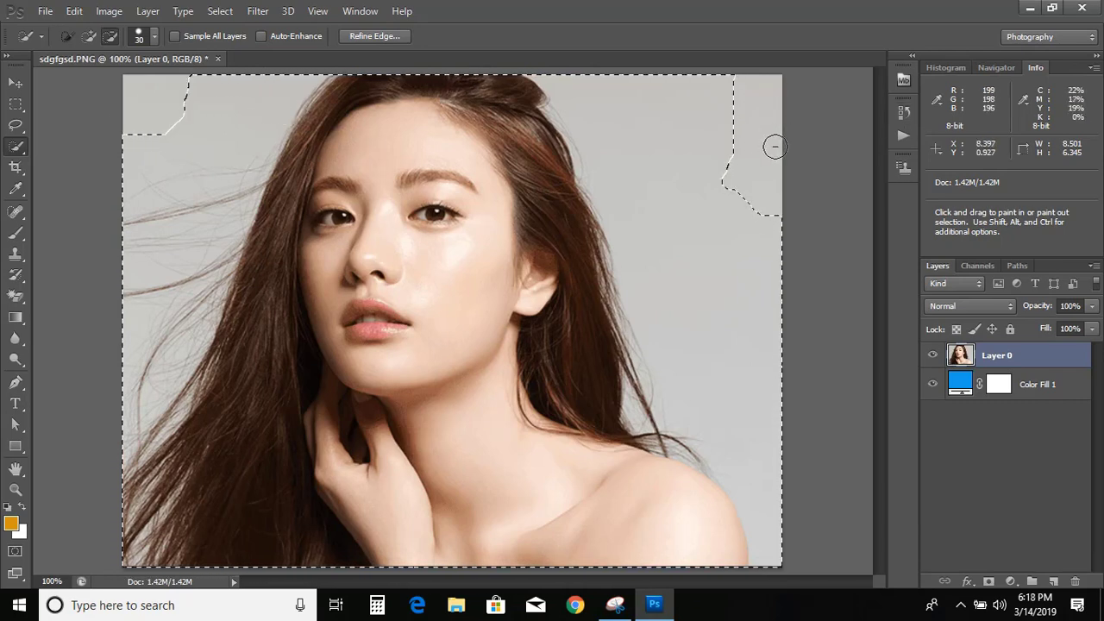
left_click(220, 12)
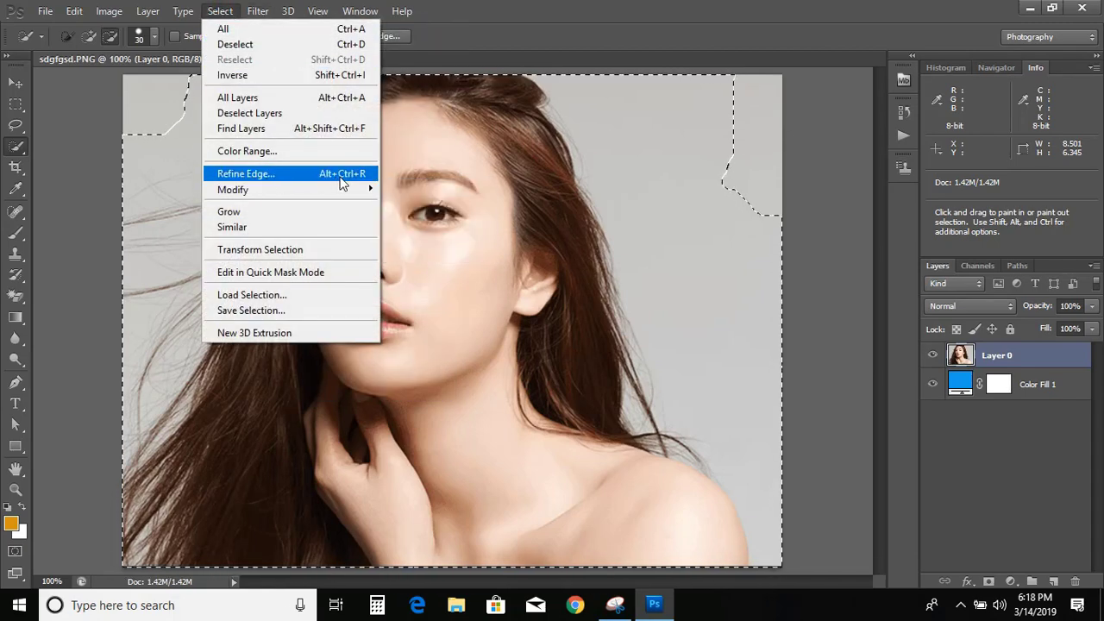
In Refine Edge, brush the refine radius over the top-left and top-right hair edges.
left_click(246, 174)
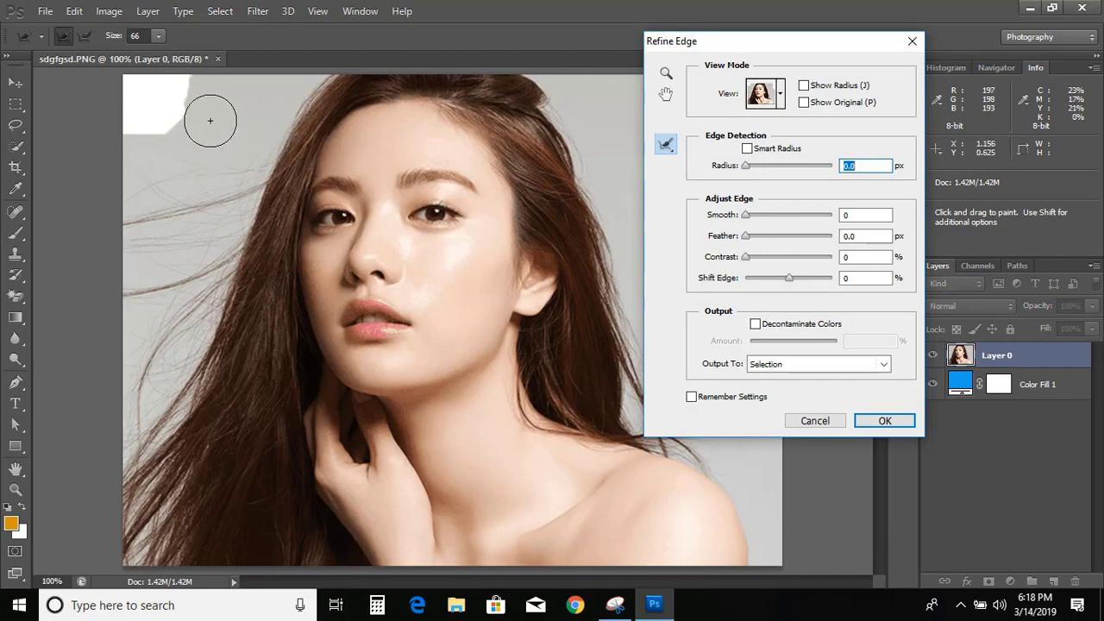
mouse_move(191, 109)
left_mouse_down()
mouse_move(145, 174)
mouse_move(162, 140)
mouse_move(125, 141)
mouse_move(204, 95)
mouse_move(315, 91)
mouse_move(246, 170)
mouse_move(258, 171)
mouse_move(133, 494)
mouse_move(162, 552)
mouse_move(138, 519)
mouse_move(150, 190)
mouse_move(234, 218)
mouse_move(322, 80)
mouse_move(209, 312)
left_mouse_up()
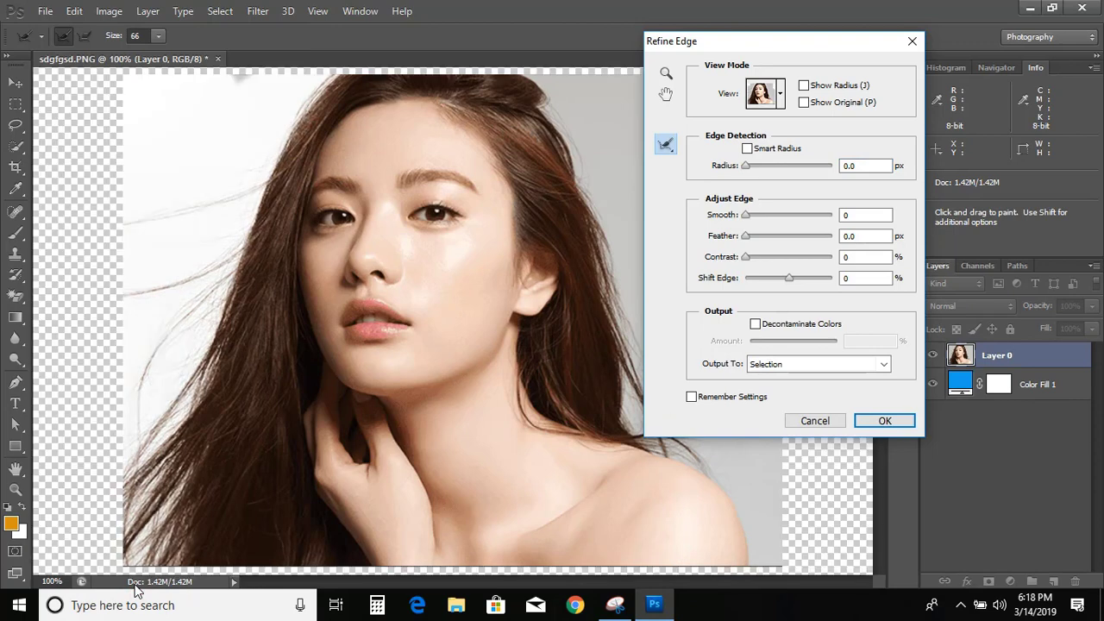
left_click_drag(755, 43, 1003, 35)
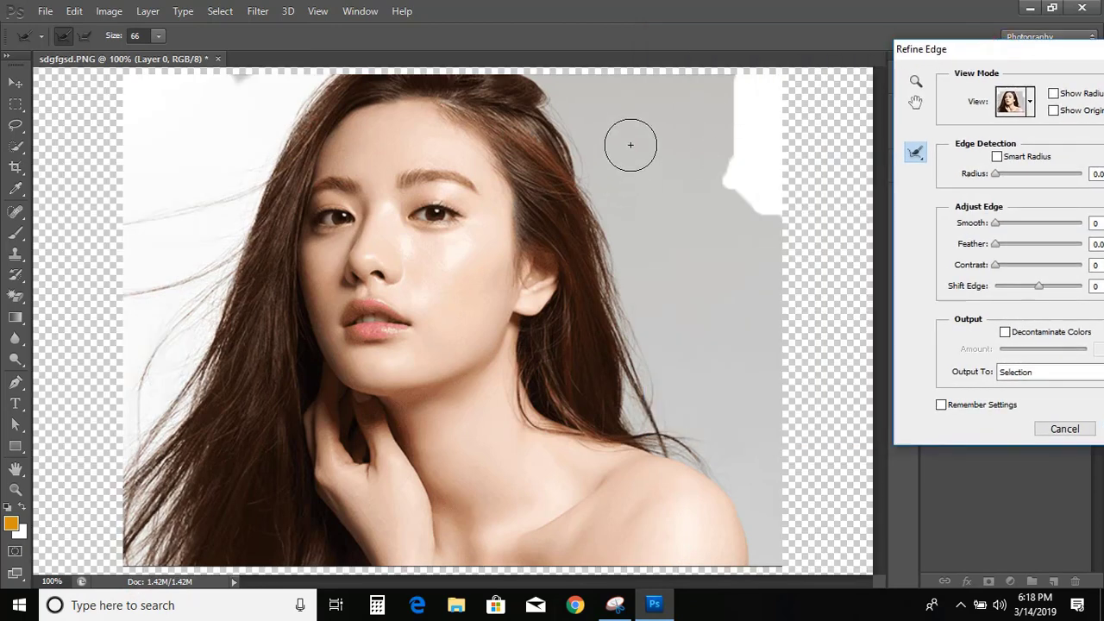
mouse_move(630, 142)
left_mouse_down()
mouse_move(703, 228)
mouse_move(716, 188)
mouse_move(741, 223)
mouse_move(713, 138)
mouse_move(713, 68)
mouse_move(770, 238)
mouse_move(553, 89)
mouse_move(582, 126)
mouse_move(632, 354)
mouse_move(676, 441)
mouse_move(629, 430)
mouse_move(761, 607)
mouse_move(760, 507)
mouse_move(722, 446)
mouse_move(640, 131)
mouse_move(547, 87)
left_mouse_up()
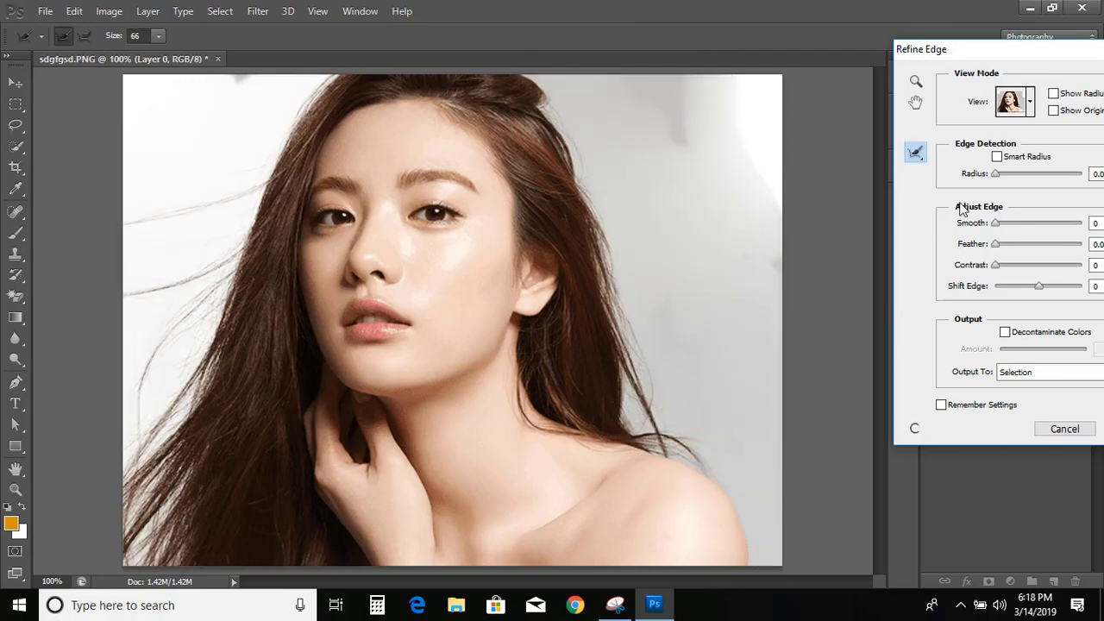
left_click_drag(1021, 57, 899, 45)
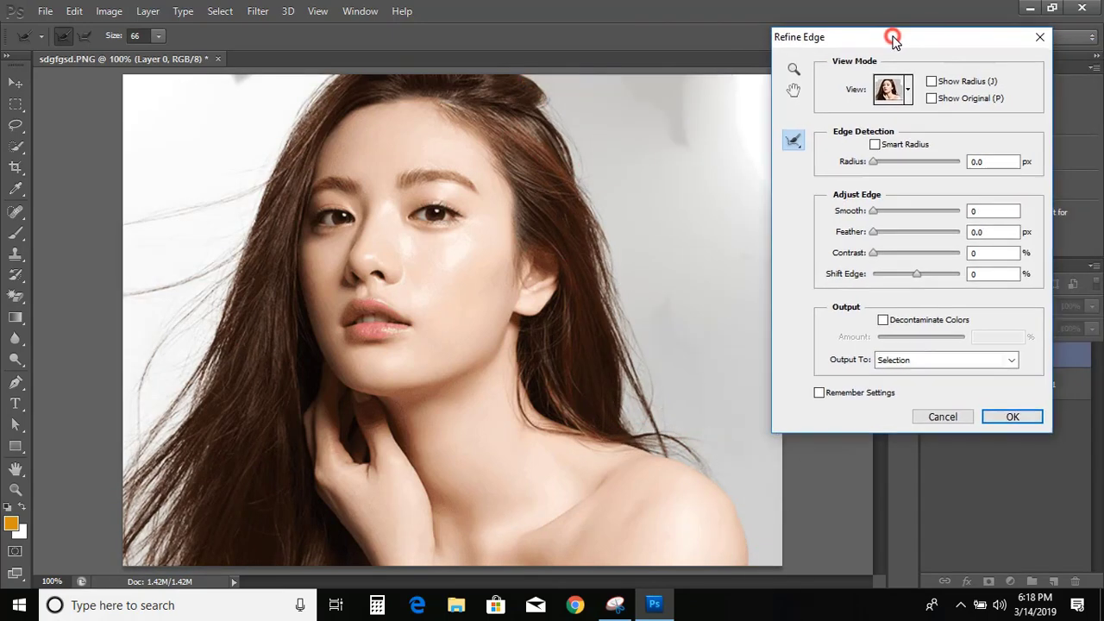
Enable Smart Radius and Decontaminate Colors, outputting to a new layer with layer mask.
left_click(875, 144)
mouse_move(729, 168)
left_mouse_down()
mouse_move(643, 148)
mouse_move(650, 113)
mouse_move(717, 101)
mouse_move(553, 89)
mouse_move(600, 200)
mouse_move(548, 104)
mouse_move(653, 246)
mouse_move(619, 230)
mouse_move(624, 293)
left_mouse_up()
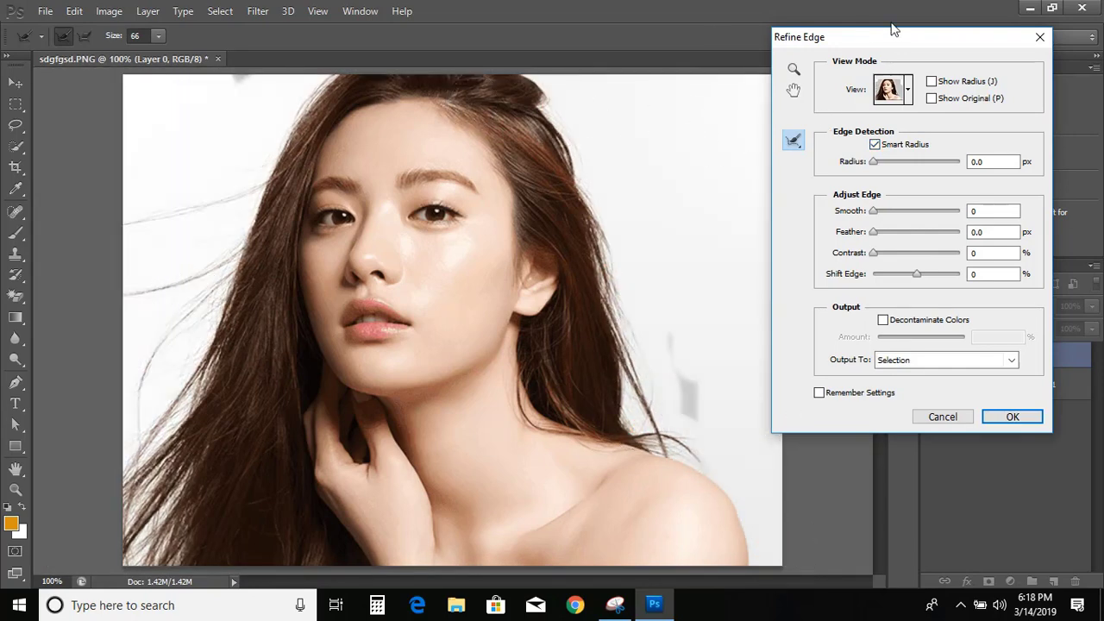
left_click(882, 321)
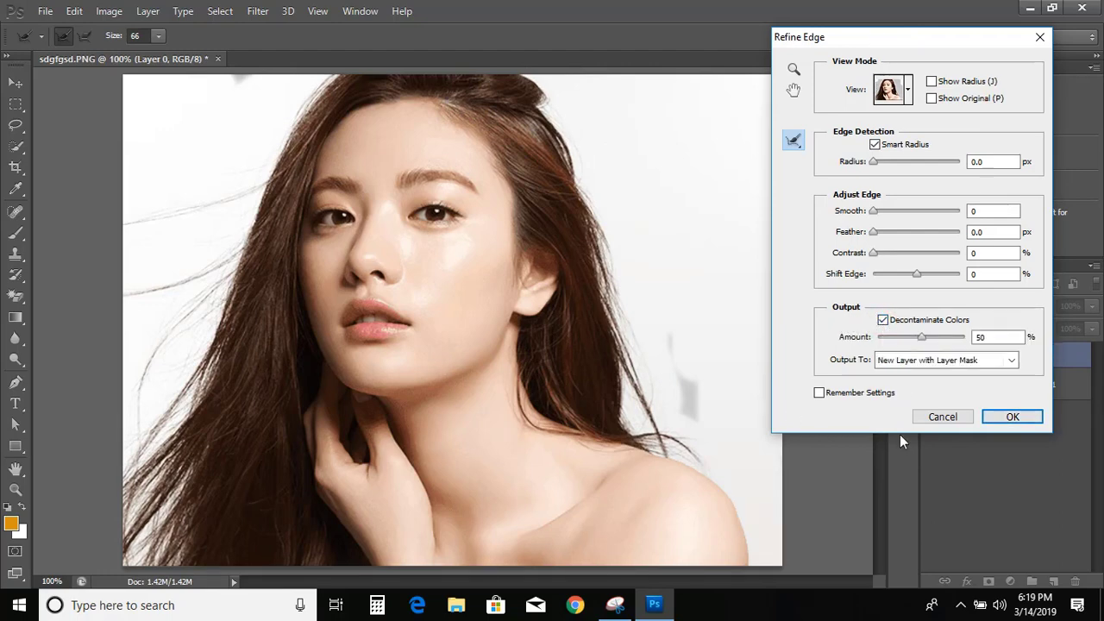
left_click(1011, 418)
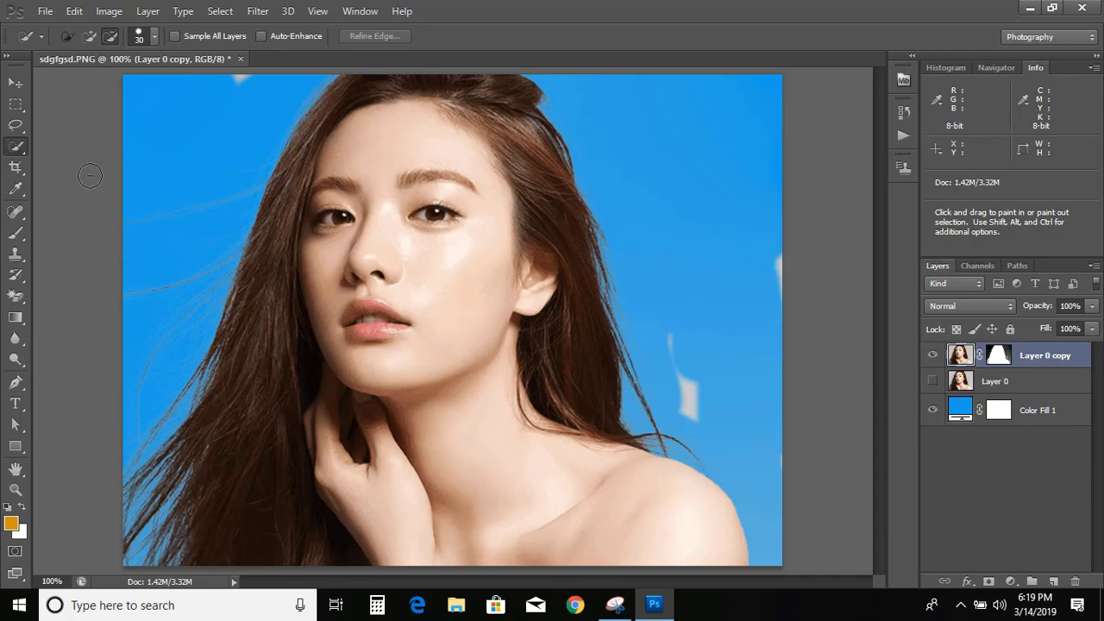
Select the Background Eraser Tool with Sampling: Once and Limits: Find Edges.
left_click(14, 298)
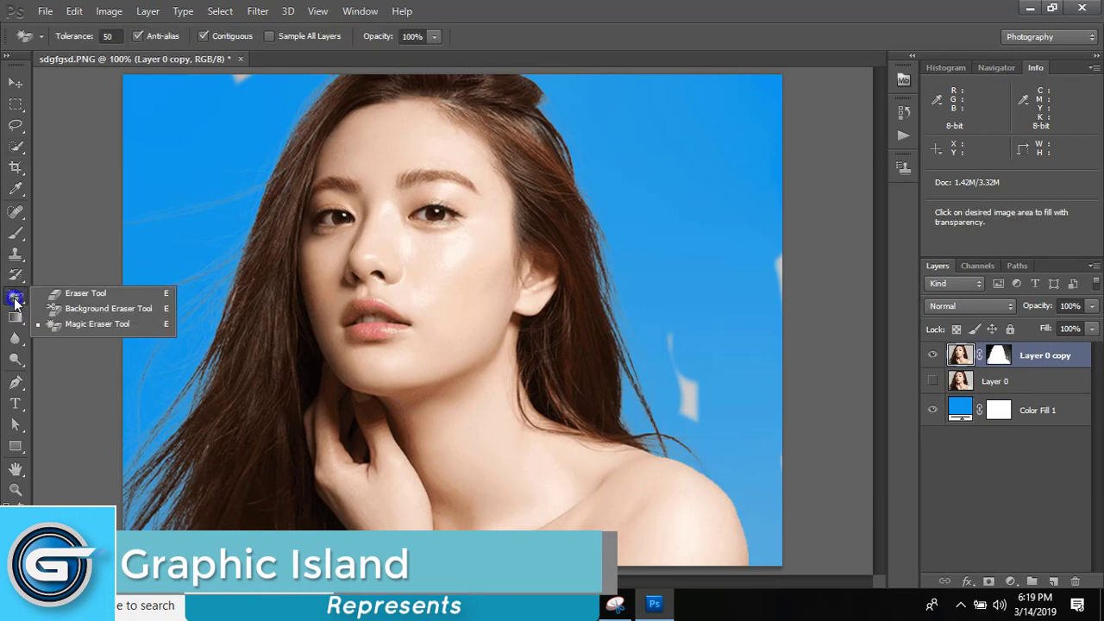
left_click(108, 312)
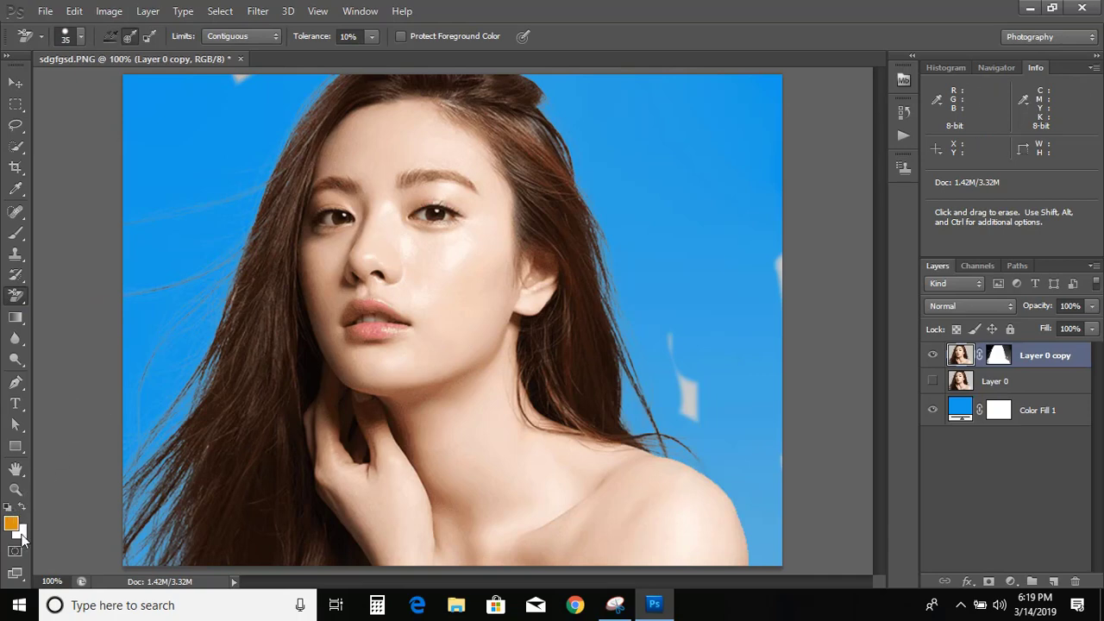
left_click(127, 36)
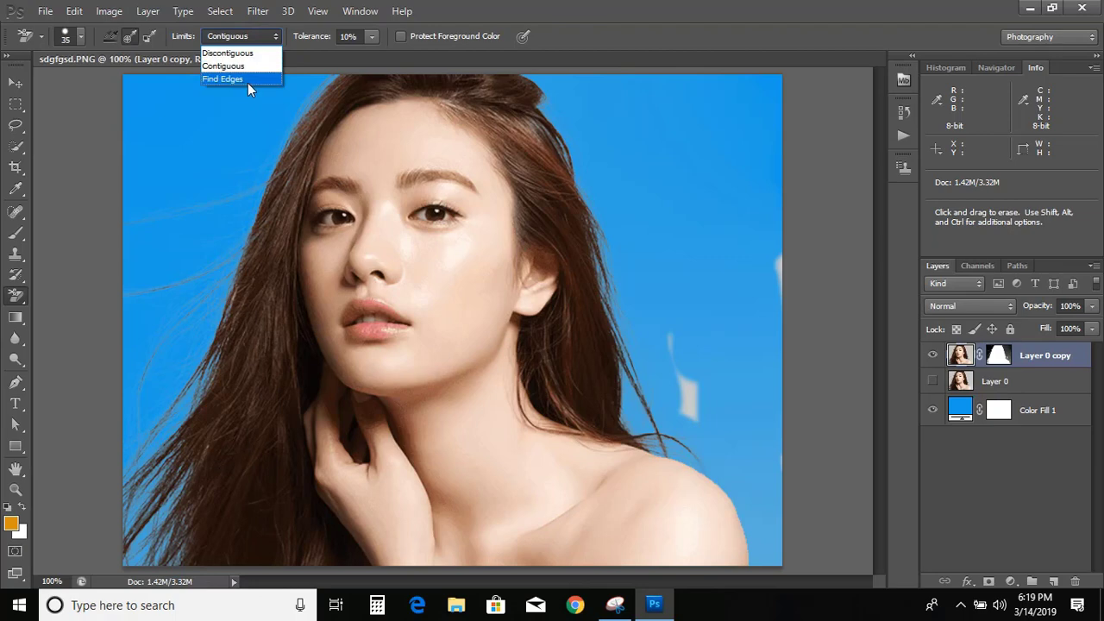
left_click(248, 82)
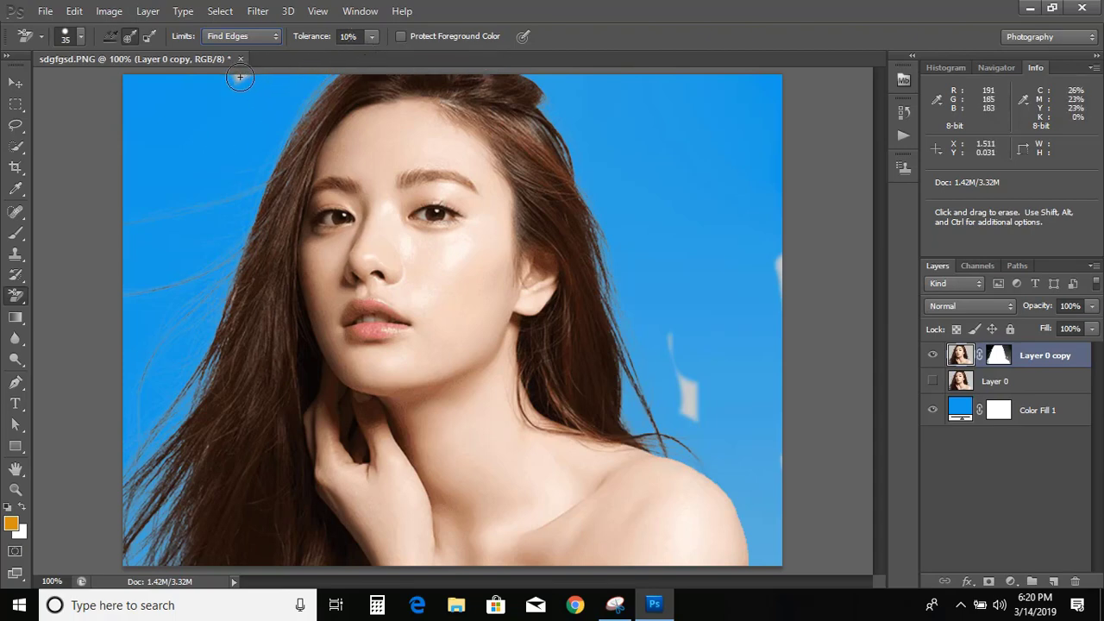
Erase the white patches and background fringe around the hair, neck and left hair edge.
mouse_move(237, 77)
left_mouse_down()
mouse_move(222, 81)
mouse_move(201, 201)
left_mouse_up()
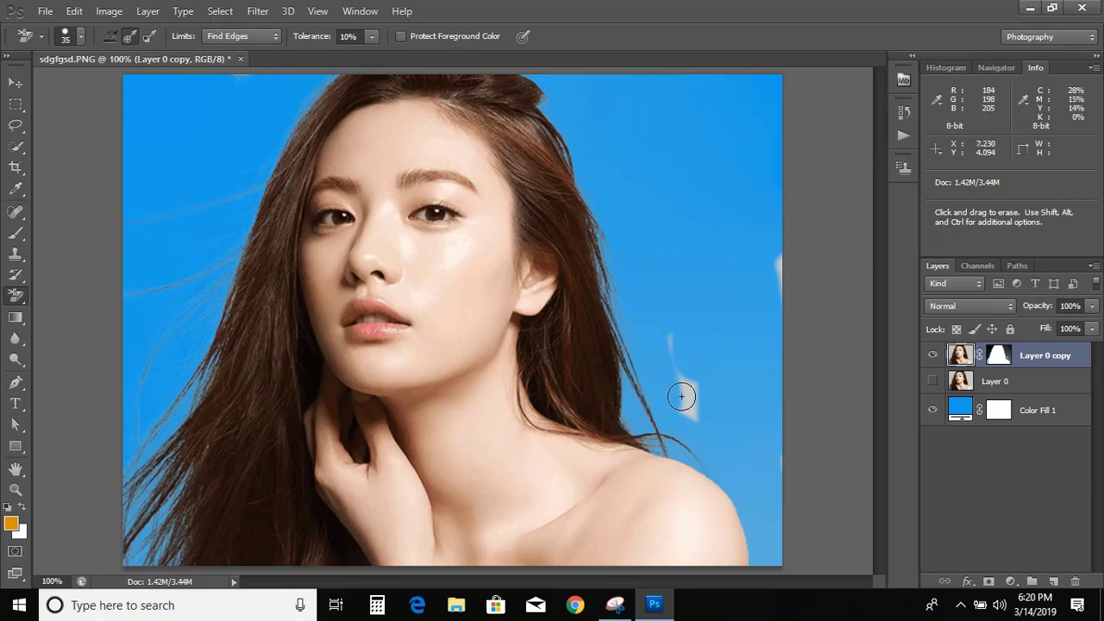
mouse_move(682, 394)
left_mouse_down()
mouse_move(648, 372)
mouse_move(626, 329)
mouse_move(628, 350)
mouse_move(672, 346)
mouse_move(662, 340)
mouse_move(701, 319)
mouse_move(656, 292)
mouse_move(607, 232)
mouse_move(641, 354)
mouse_move(700, 438)
mouse_move(657, 442)
mouse_move(700, 420)
mouse_move(731, 232)
mouse_move(761, 295)
mouse_move(779, 369)
mouse_move(735, 291)
mouse_move(712, 188)
mouse_move(661, 207)
mouse_move(629, 198)
mouse_move(653, 174)
mouse_move(603, 86)
mouse_move(556, 53)
mouse_move(545, 106)
mouse_move(612, 216)
mouse_move(572, 154)
mouse_move(645, 182)
mouse_move(708, 105)
mouse_move(730, 242)
mouse_move(730, 167)
mouse_move(778, 263)
mouse_move(654, 369)
mouse_move(627, 301)
mouse_move(699, 431)
mouse_move(760, 473)
mouse_move(781, 517)
mouse_move(768, 438)
mouse_move(735, 402)
mouse_move(773, 452)
mouse_move(702, 397)
mouse_move(634, 366)
mouse_move(758, 455)
mouse_move(727, 430)
mouse_move(732, 467)
mouse_move(698, 454)
mouse_move(736, 480)
mouse_move(772, 578)
mouse_move(756, 552)
mouse_move(788, 564)
mouse_move(778, 494)
mouse_move(728, 441)
left_mouse_up()
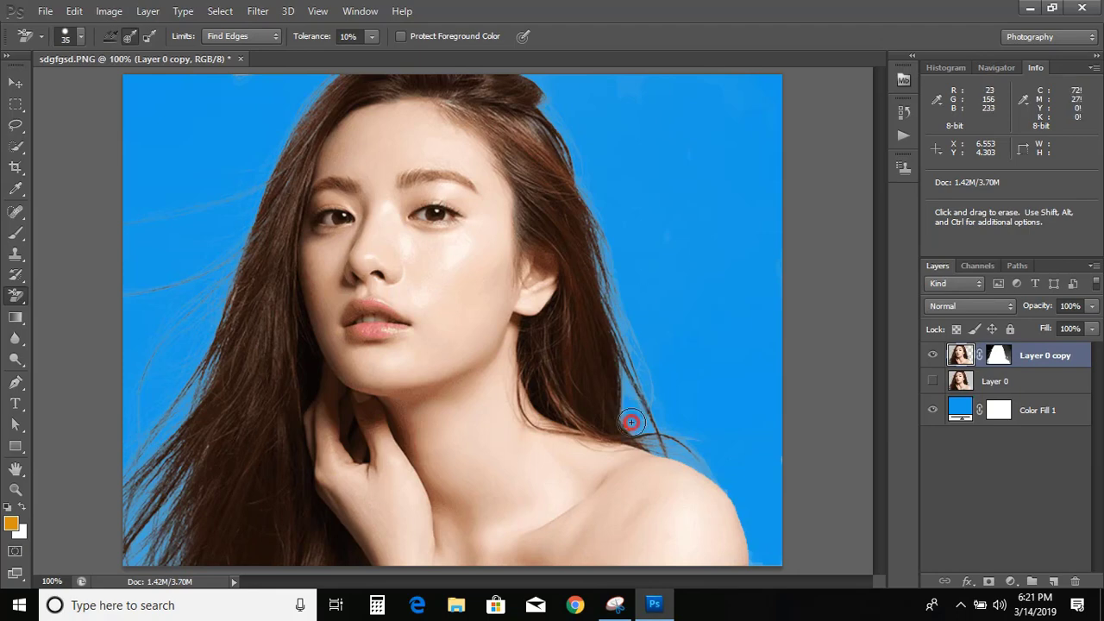
mouse_move(631, 421)
left_mouse_down()
mouse_move(638, 348)
mouse_move(642, 367)
mouse_move(614, 302)
mouse_move(645, 361)
mouse_move(635, 406)
mouse_move(642, 368)
mouse_move(650, 426)
mouse_move(627, 423)
mouse_move(678, 456)
mouse_move(680, 437)
mouse_move(701, 454)
mouse_move(610, 297)
mouse_move(635, 294)
mouse_move(613, 292)
mouse_move(602, 237)
mouse_move(600, 287)
mouse_move(643, 344)
mouse_move(635, 325)
mouse_move(630, 349)
mouse_move(655, 370)
mouse_move(650, 421)
mouse_move(652, 407)
mouse_move(631, 394)
mouse_move(642, 433)
mouse_move(713, 476)
left_mouse_up()
mouse_move(193, 331)
left_mouse_down()
mouse_move(215, 316)
mouse_move(246, 223)
mouse_move(219, 264)
mouse_move(169, 289)
left_mouse_up()
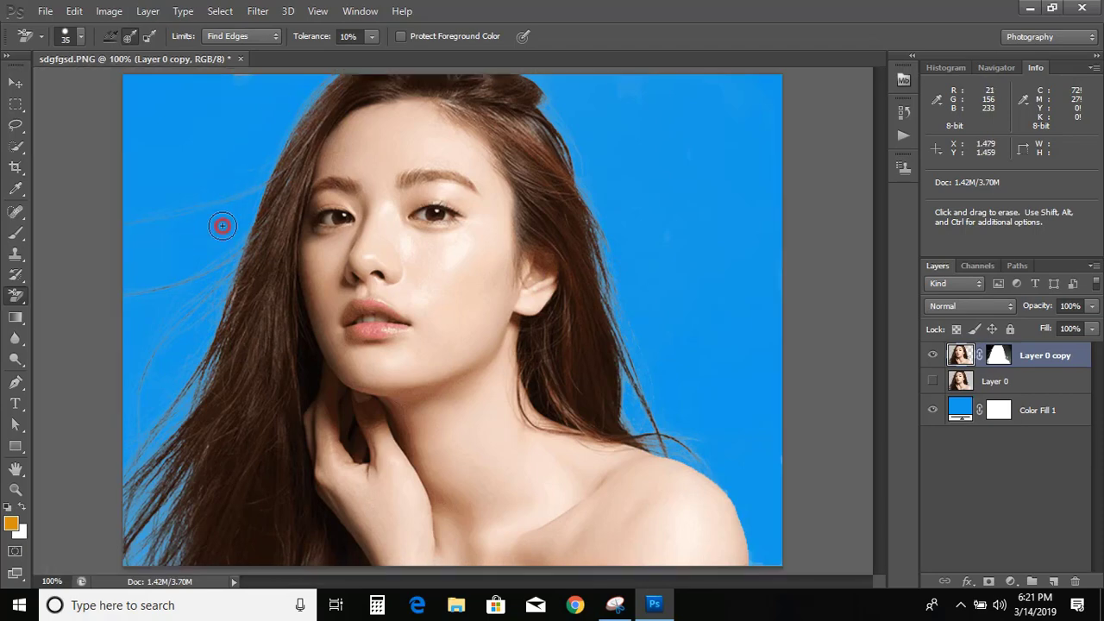
mouse_move(221, 226)
left_mouse_down()
mouse_move(254, 324)
mouse_move(235, 302)
mouse_move(210, 300)
mouse_move(216, 371)
mouse_move(150, 493)
mouse_move(144, 537)
left_mouse_up()
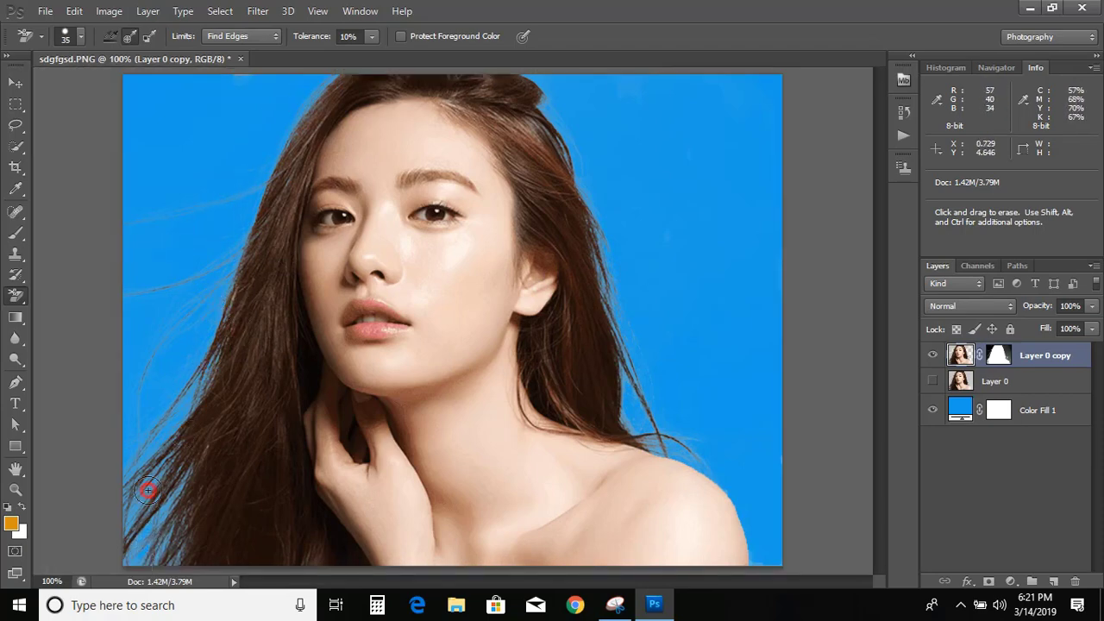
Set the Background Eraser to Contiguous limits at 10% tolerance and clean the right hair edge.
left_click(269, 36)
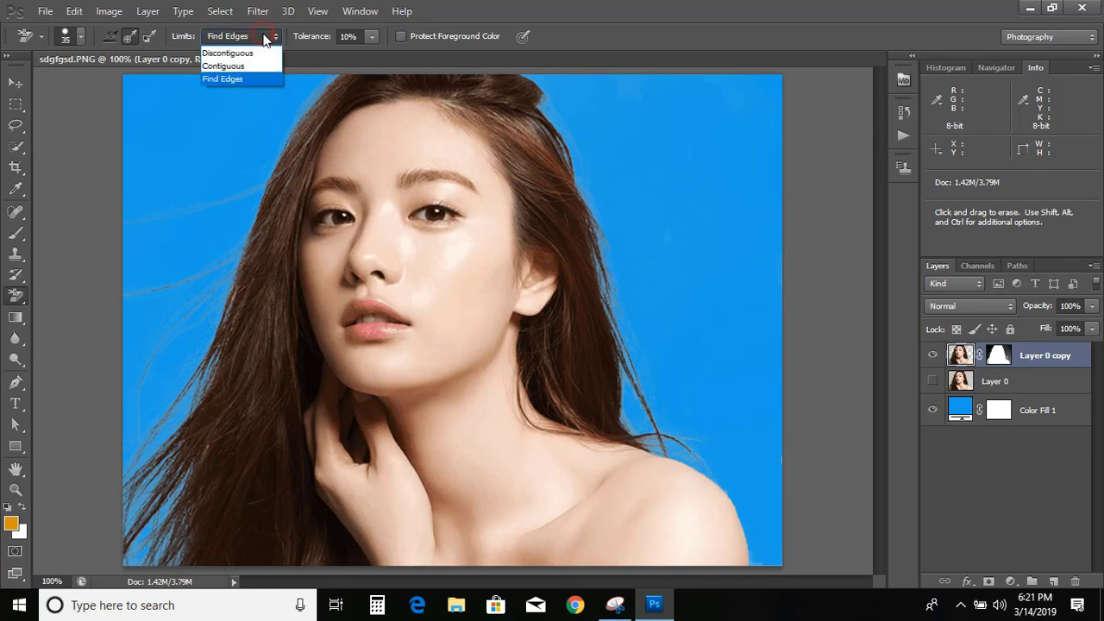
left_click(224, 65)
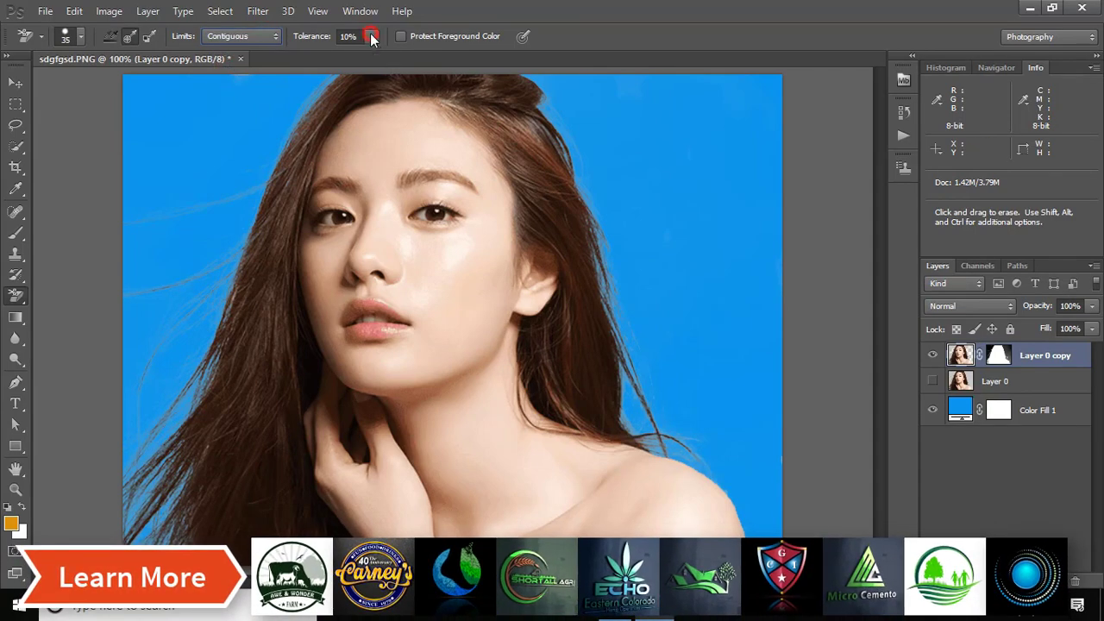
left_click(372, 37)
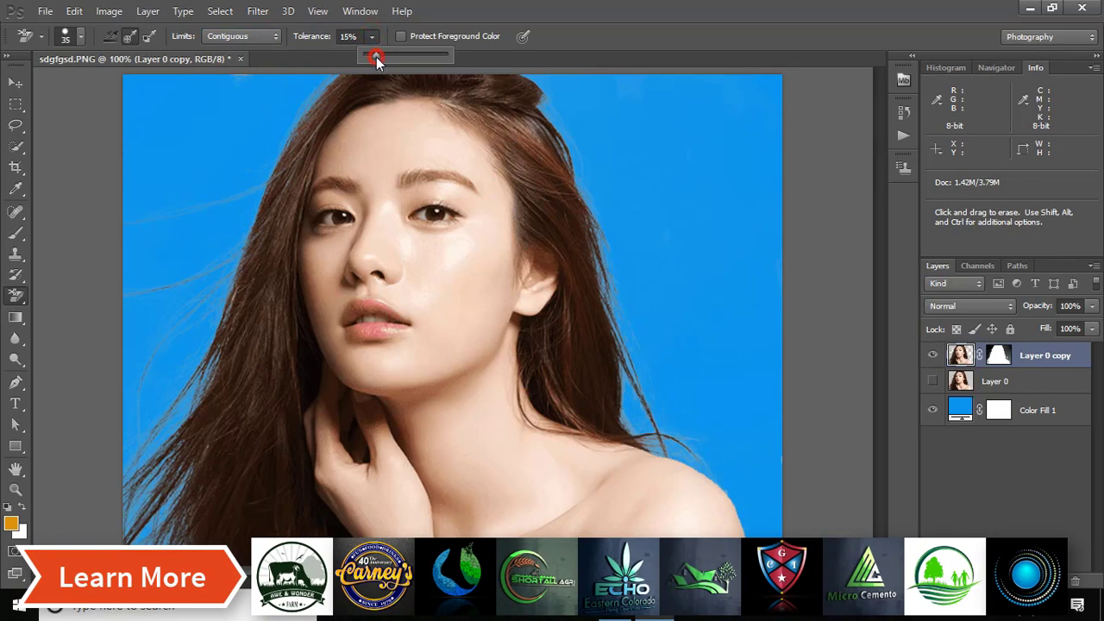
left_click(151, 410)
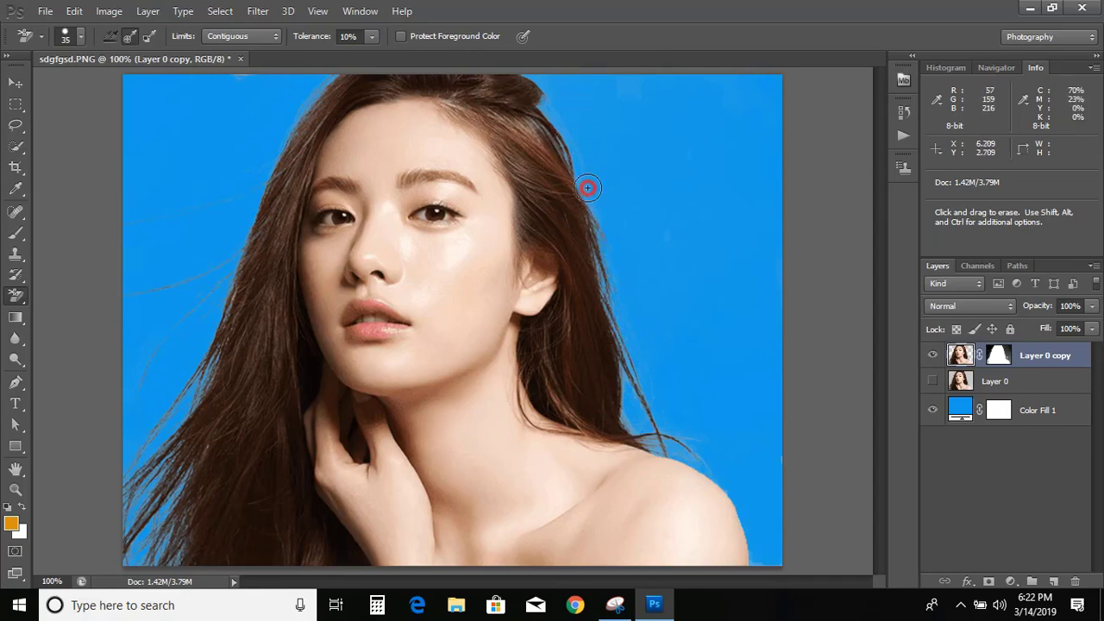
left_click_drag(646, 382, 647, 367)
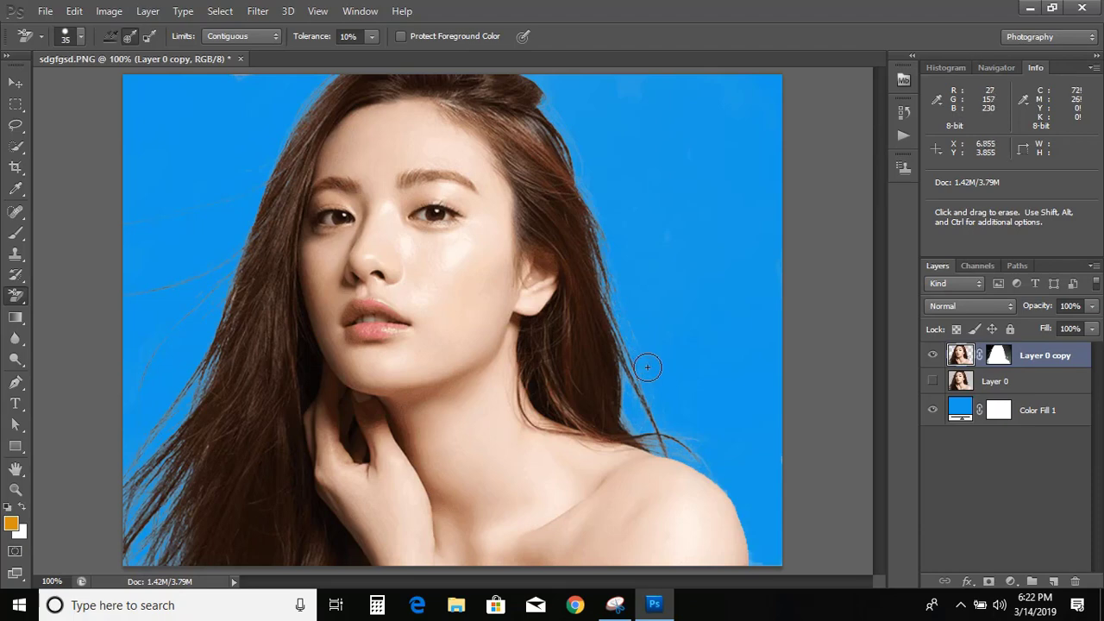